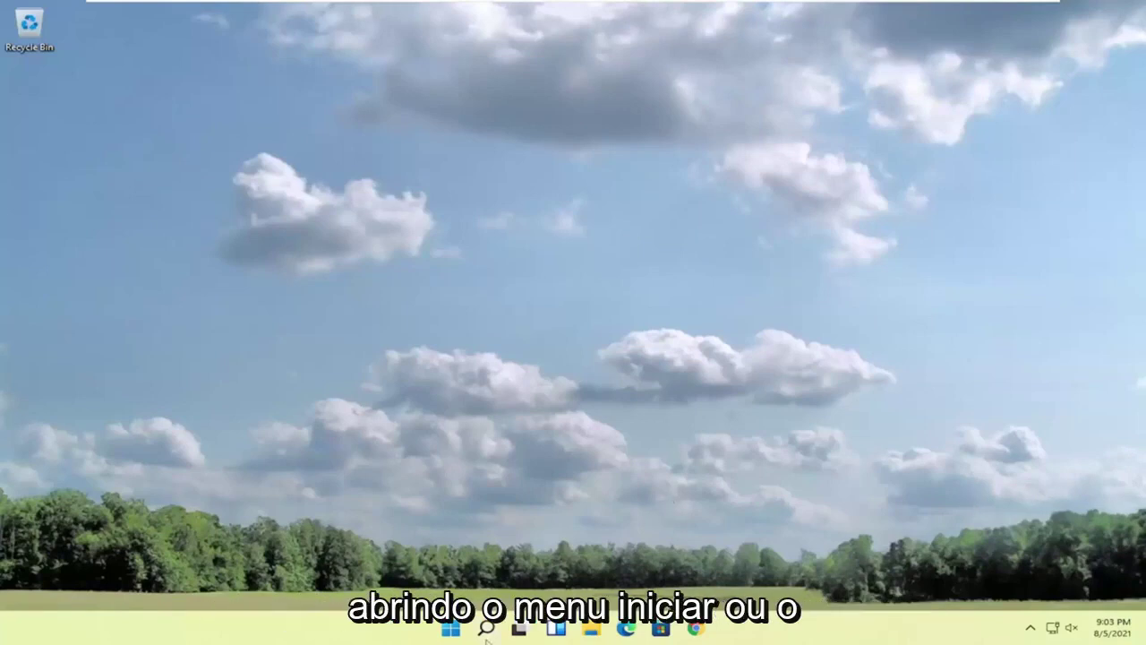
- Launch the Services app by searching 'services', widen its window, and scroll to Windows Audio
{"action": "left_click", "coordinate": [488, 629]}
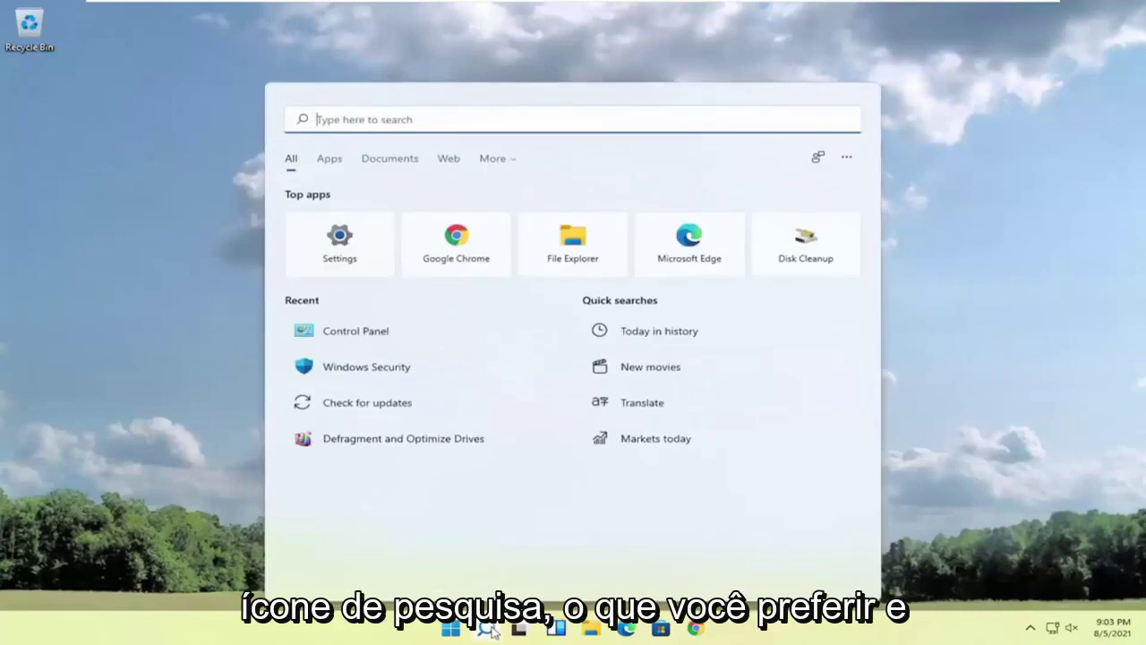
{"action": "type", "text": "services"}
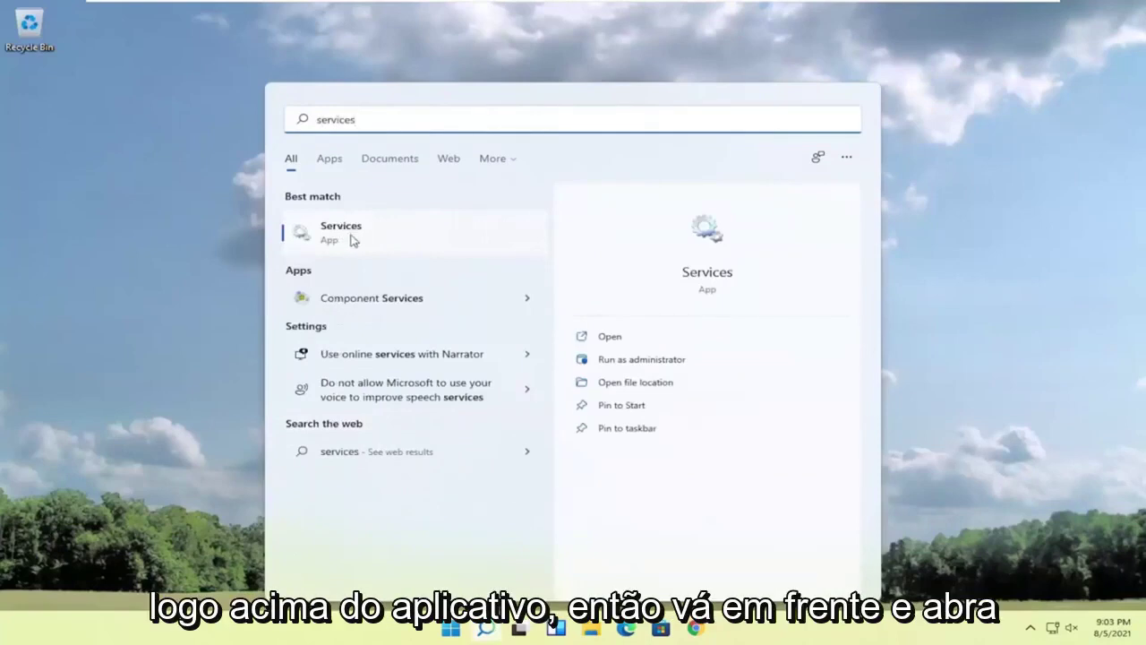
{"action": "left_click", "coordinate": [352, 239]}
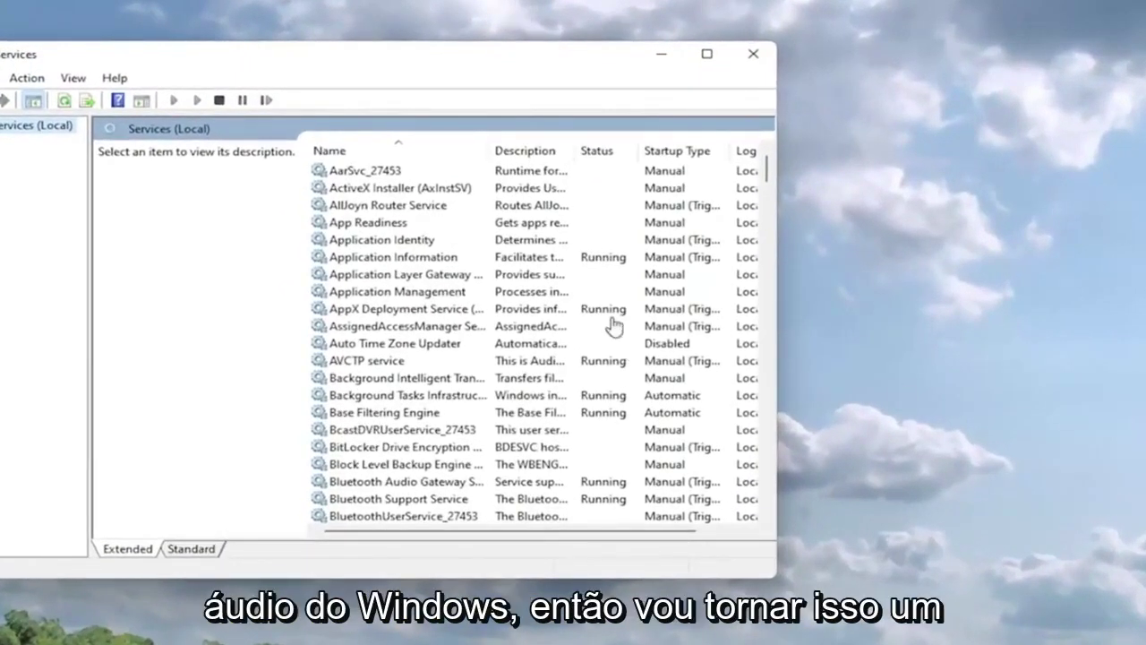
{"action": "left_click_drag", "start_coordinate": [591, 64], "coordinate": [793, 59]}
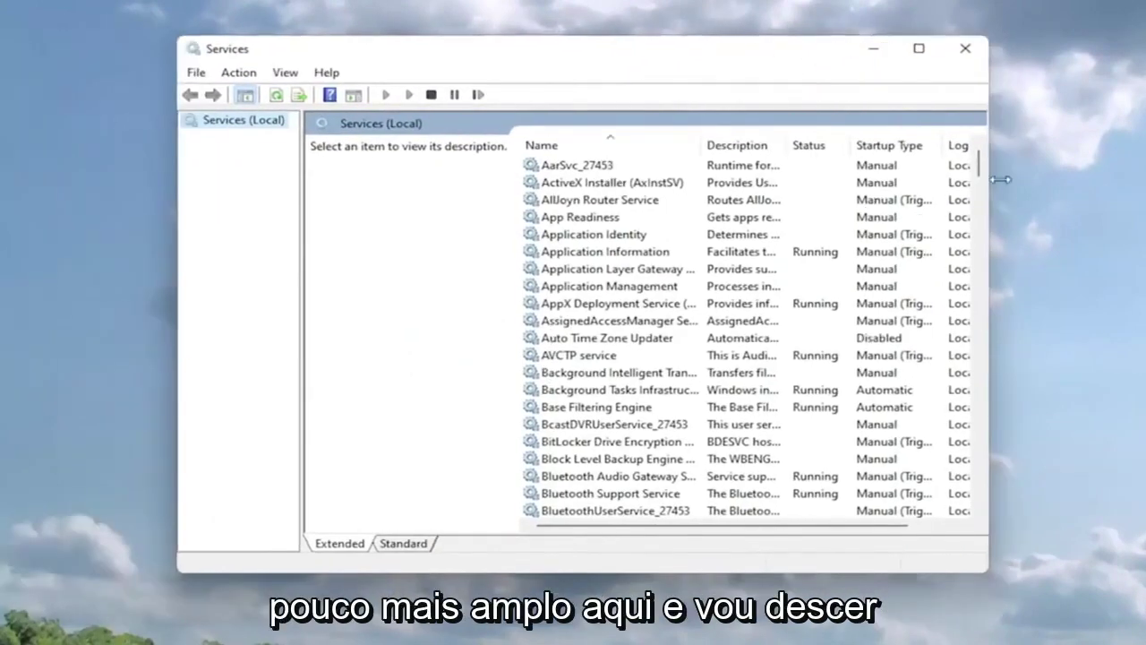
{"action": "left_click_drag", "start_coordinate": [979, 166], "coordinate": [988, 460]}
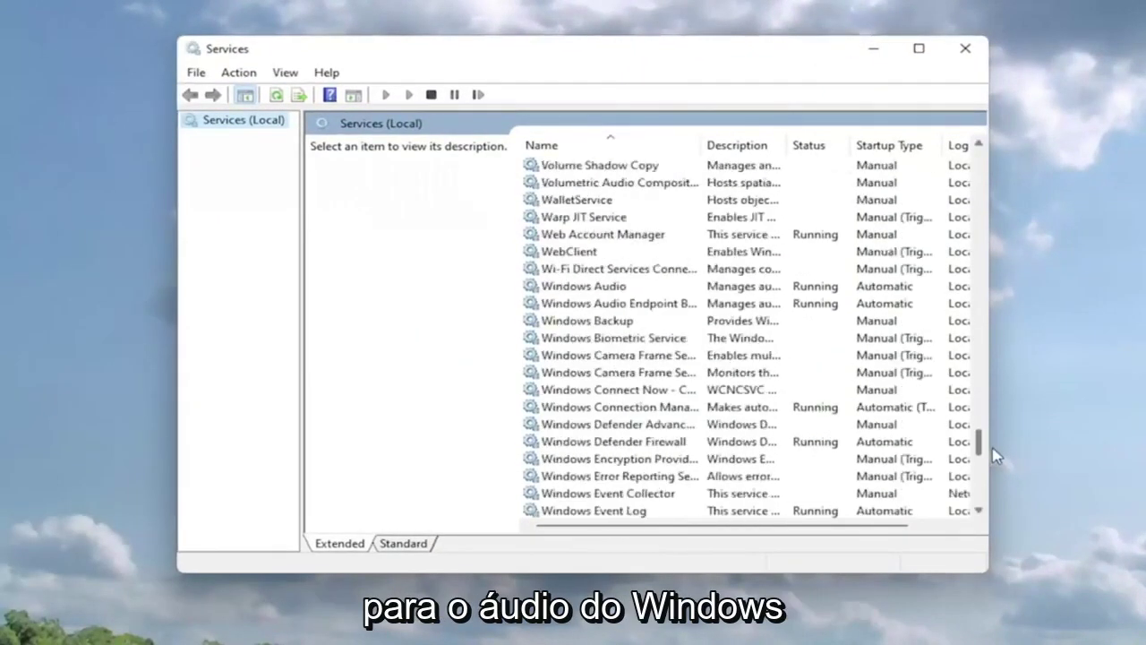
{"action": "scroll", "coordinate": [768, 404], "scroll_direction": "up", "scroll_amount": 7}
{"action": "scroll", "coordinate": [678, 381], "scroll_direction": "down", "scroll_amount": 7}
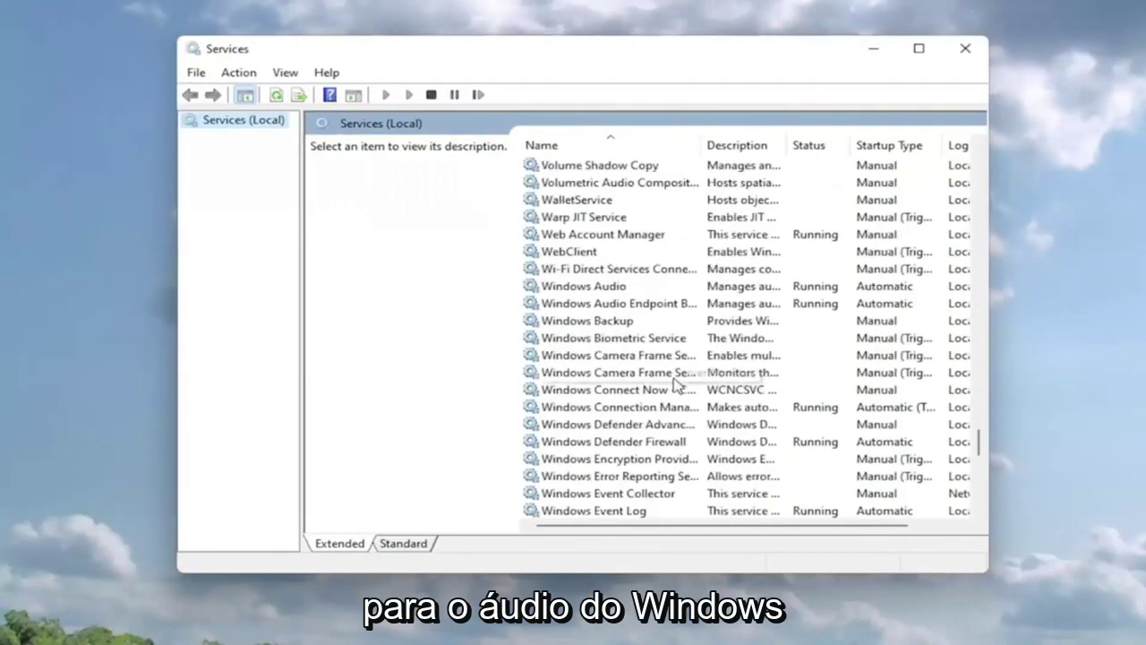
- Change the Windows Audio service's startup type to Automatic, apply it and close its properties
{"action": "left_click", "coordinate": [591, 304]}
{"action": "double_click", "coordinate": [584, 289]}
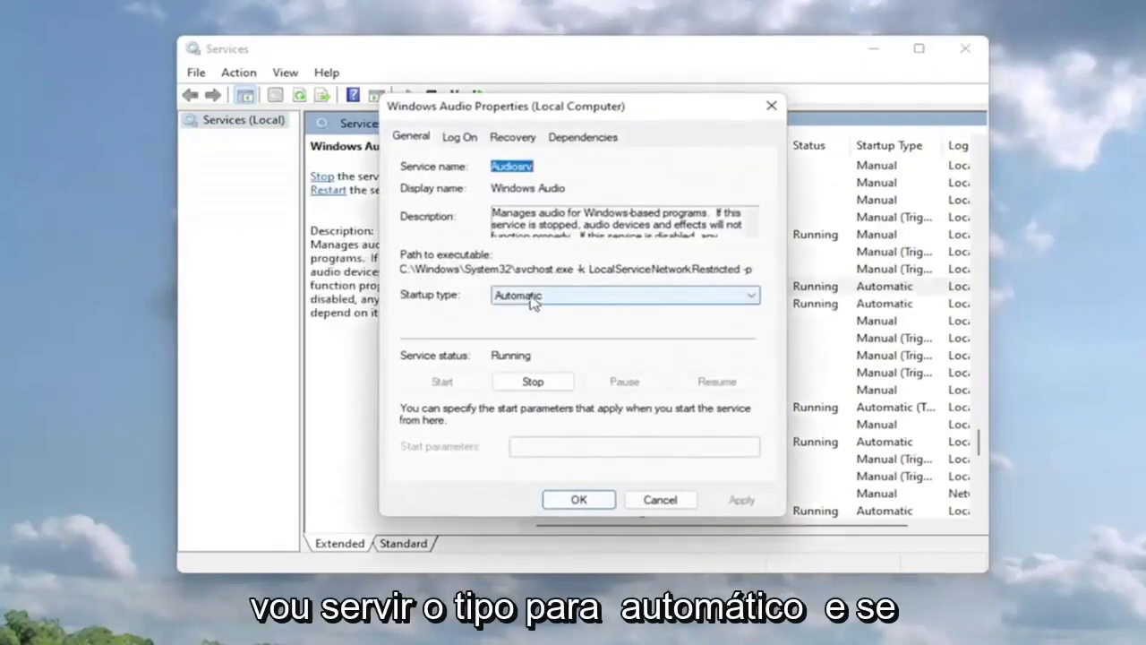
{"action": "left_click", "coordinate": [532, 295]}
{"action": "left_click", "coordinate": [524, 325]}
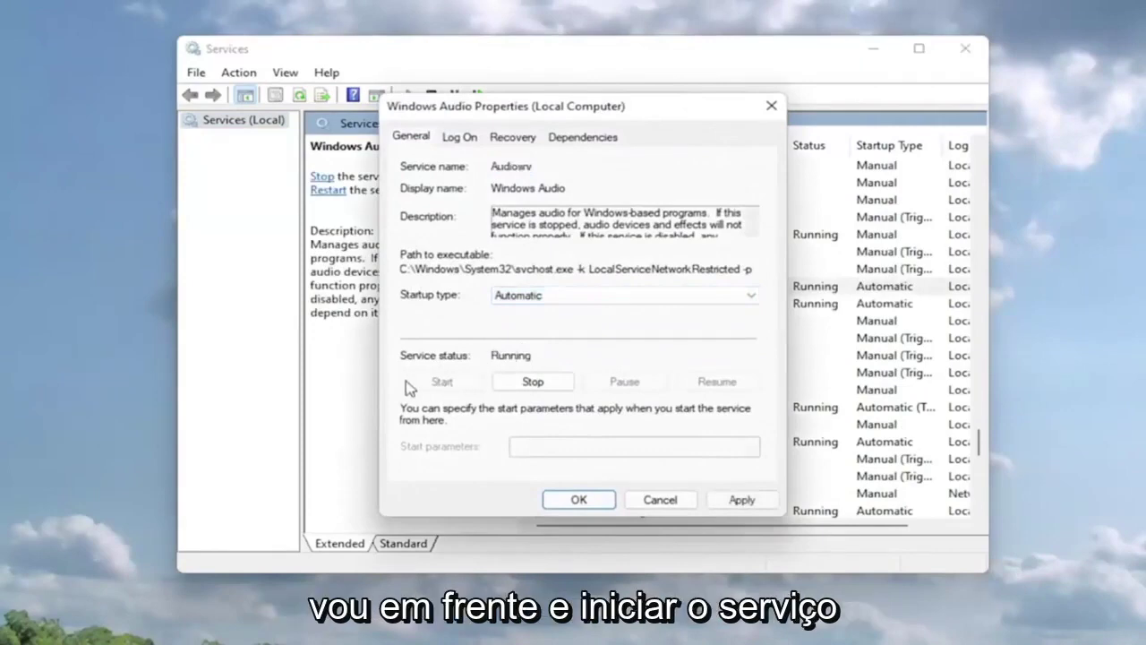
{"action": "left_click", "coordinate": [745, 502]}
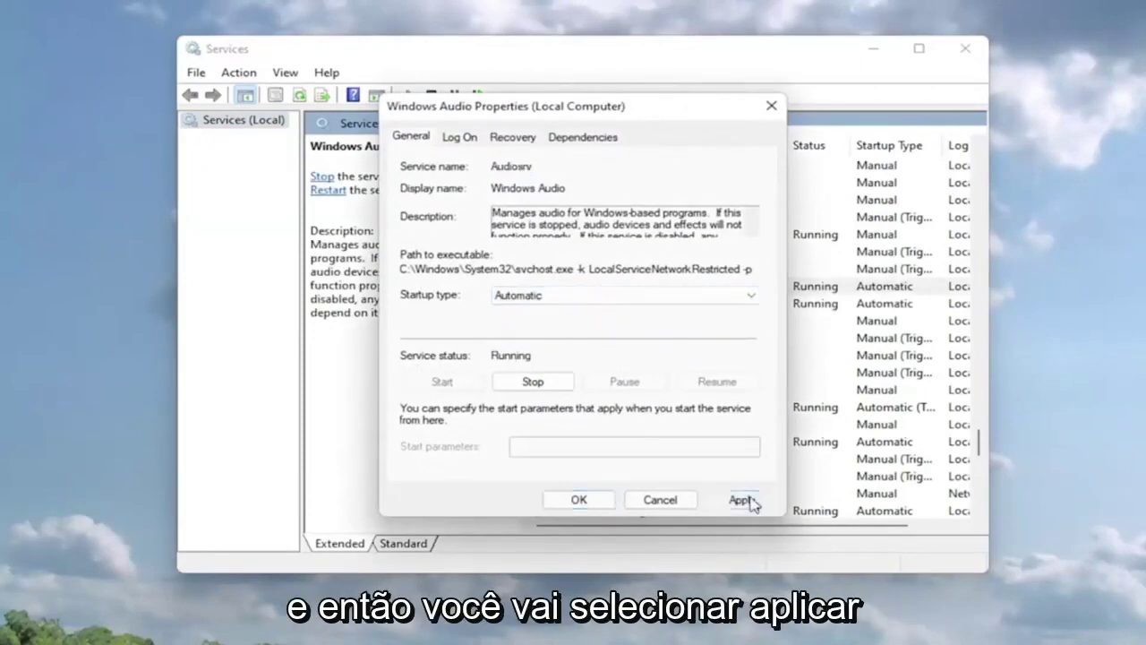
{"action": "left_click", "coordinate": [576, 499]}
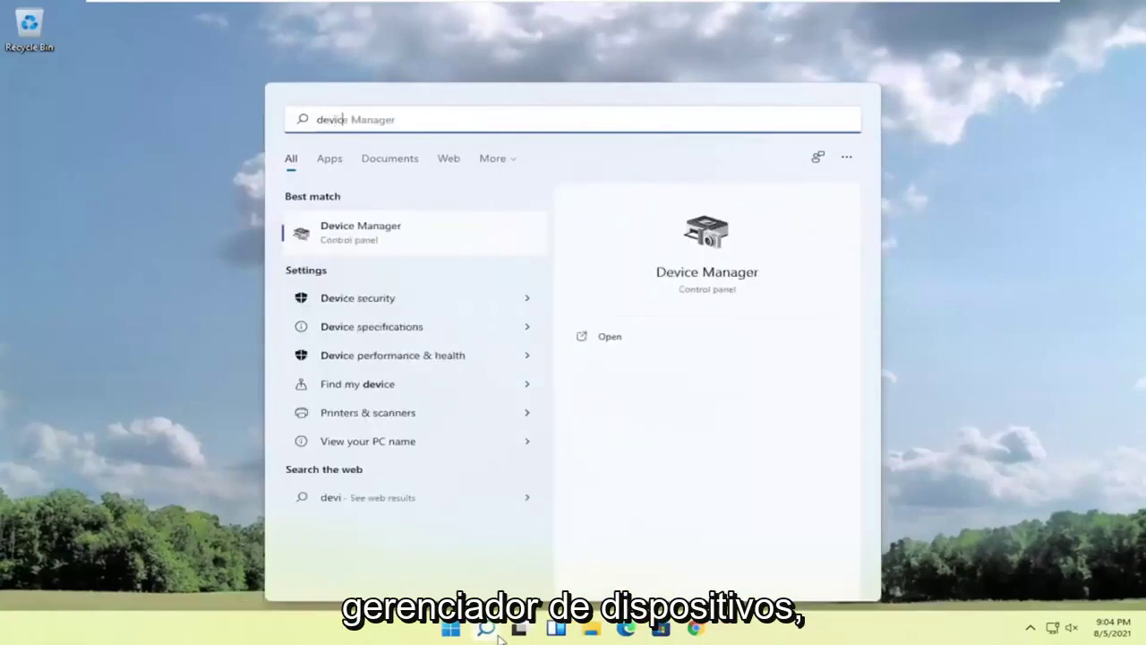
- Open Device Manager, expand Audio inputs and outputs, and bring up actions for Speakers (High Definition Audio Device)
{"action": "type", "text": "e manager"}
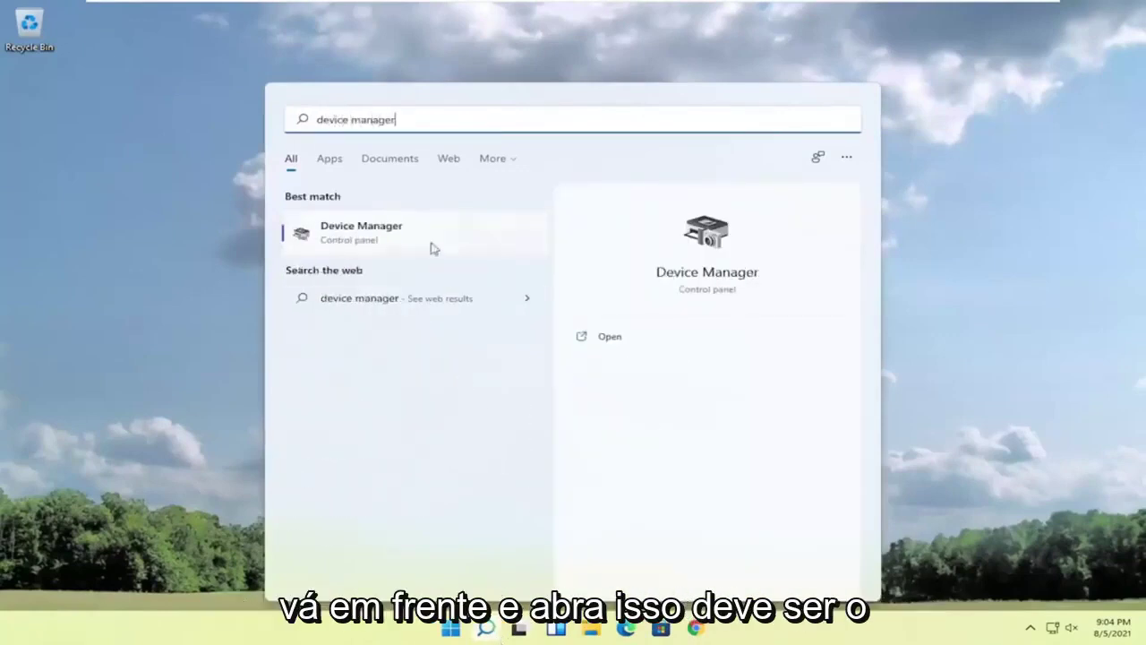
{"action": "left_click", "coordinate": [374, 240]}
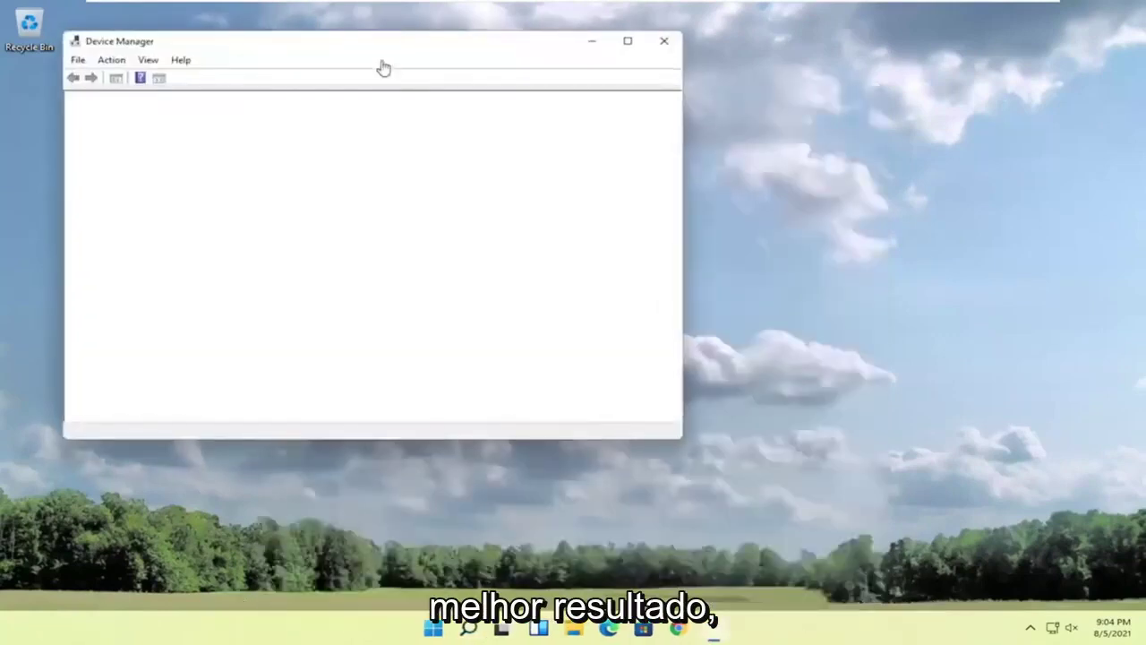
{"action": "left_click_drag", "start_coordinate": [379, 46], "coordinate": [537, 79]}
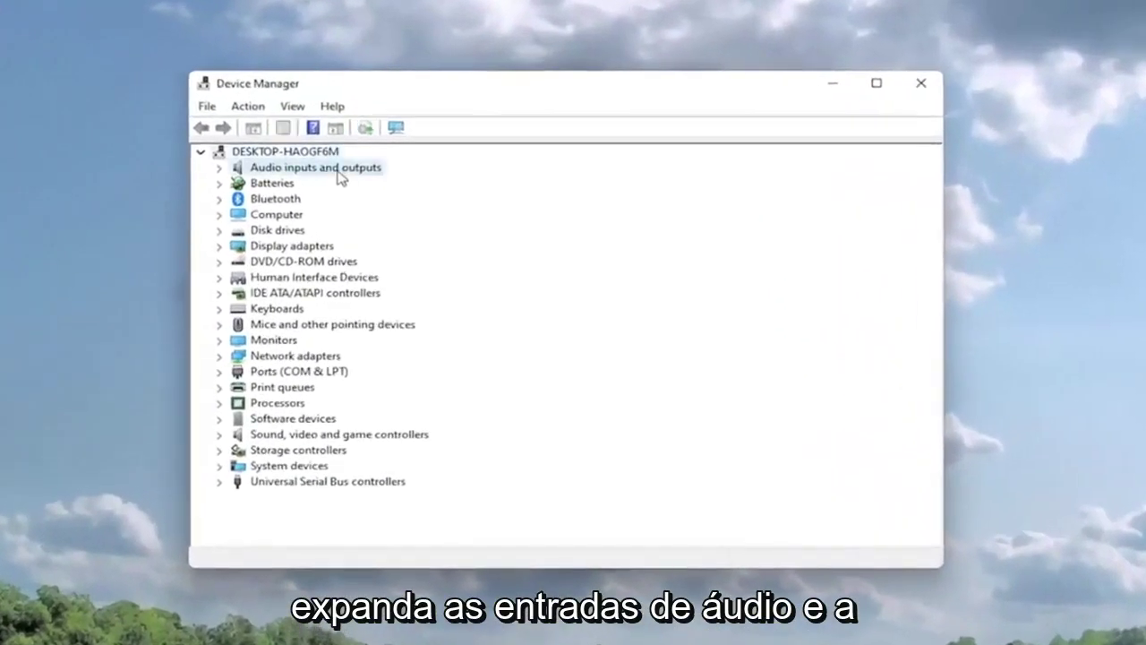
{"action": "double_click", "coordinate": [342, 163]}
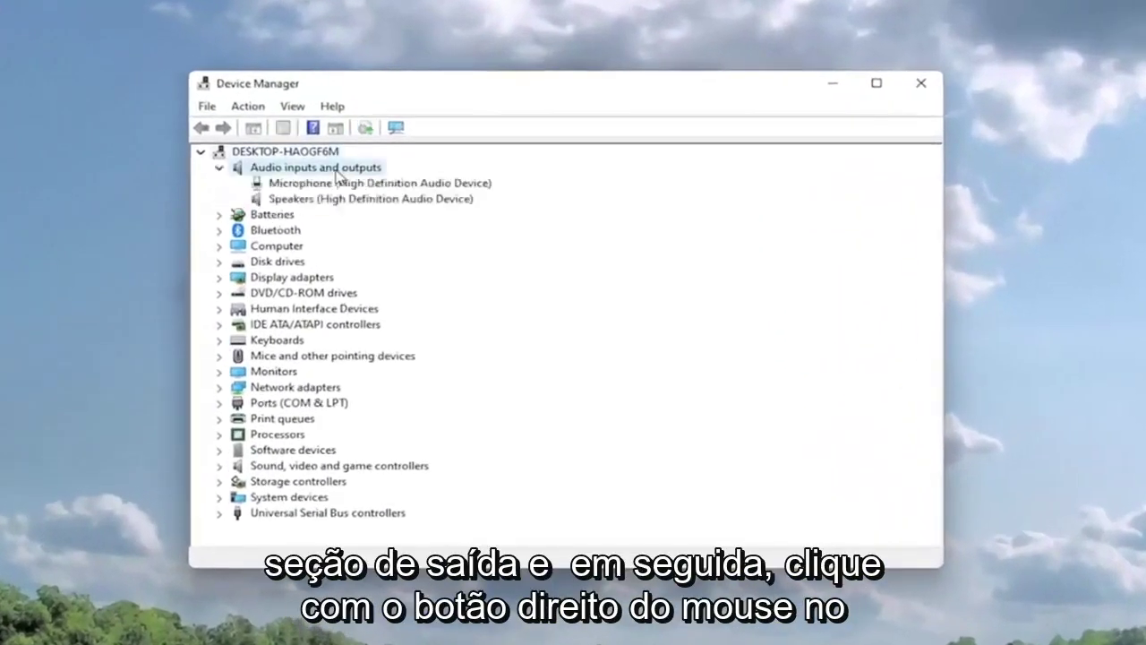
{"action": "left_click", "coordinate": [295, 199]}
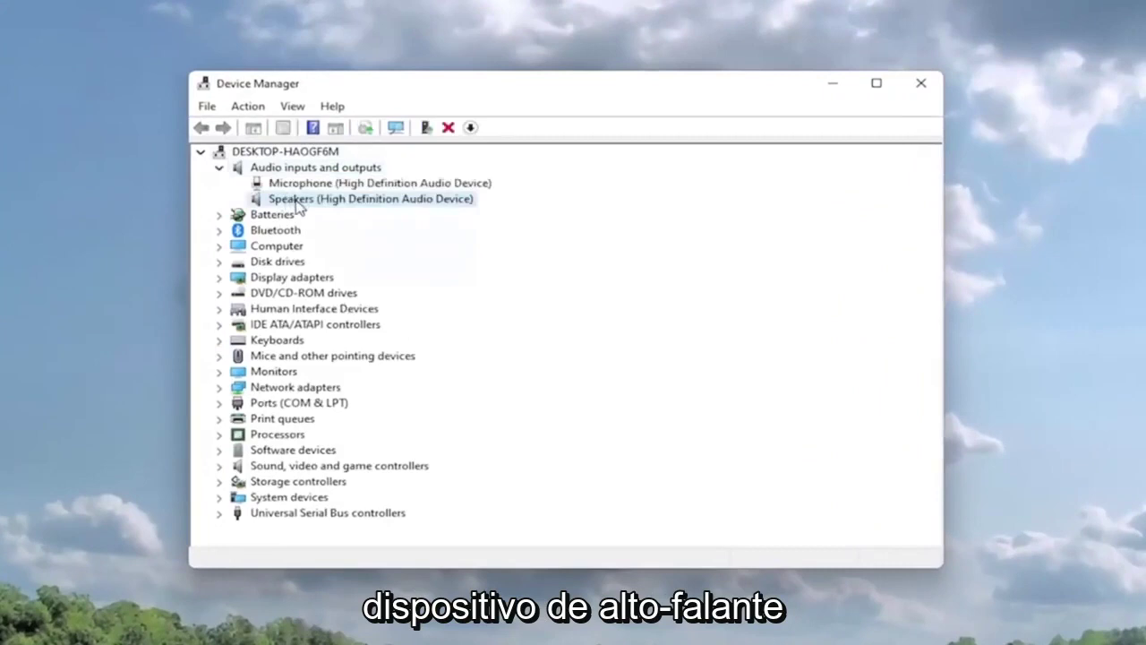
{"action": "right_click", "coordinate": [298, 204]}
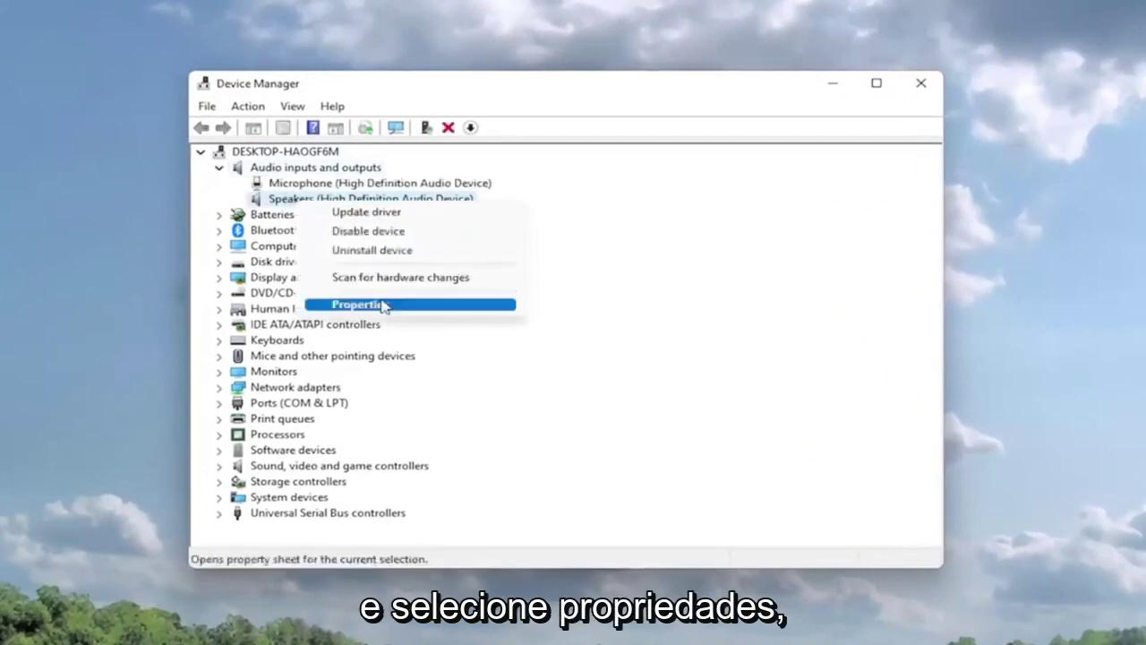
- From the Speakers properties' Driver tab, run an automatic driver search, which finds the best driver already installed
{"action": "left_click", "coordinate": [383, 305]}
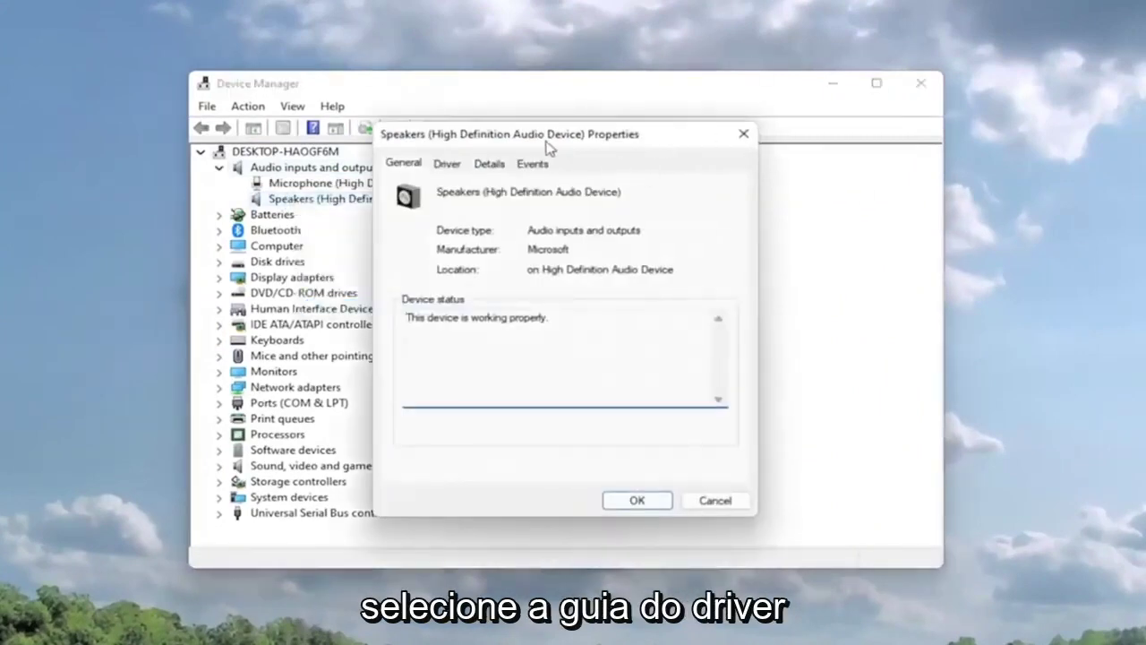
{"action": "left_click", "coordinate": [449, 146]}
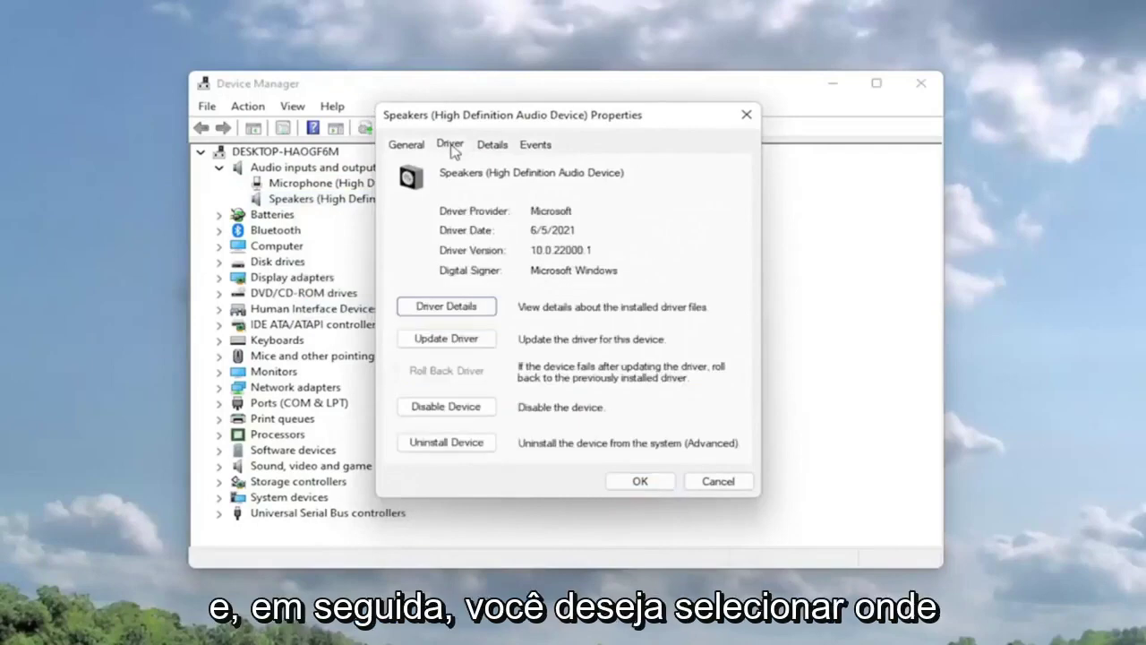
{"action": "left_click", "coordinate": [436, 341]}
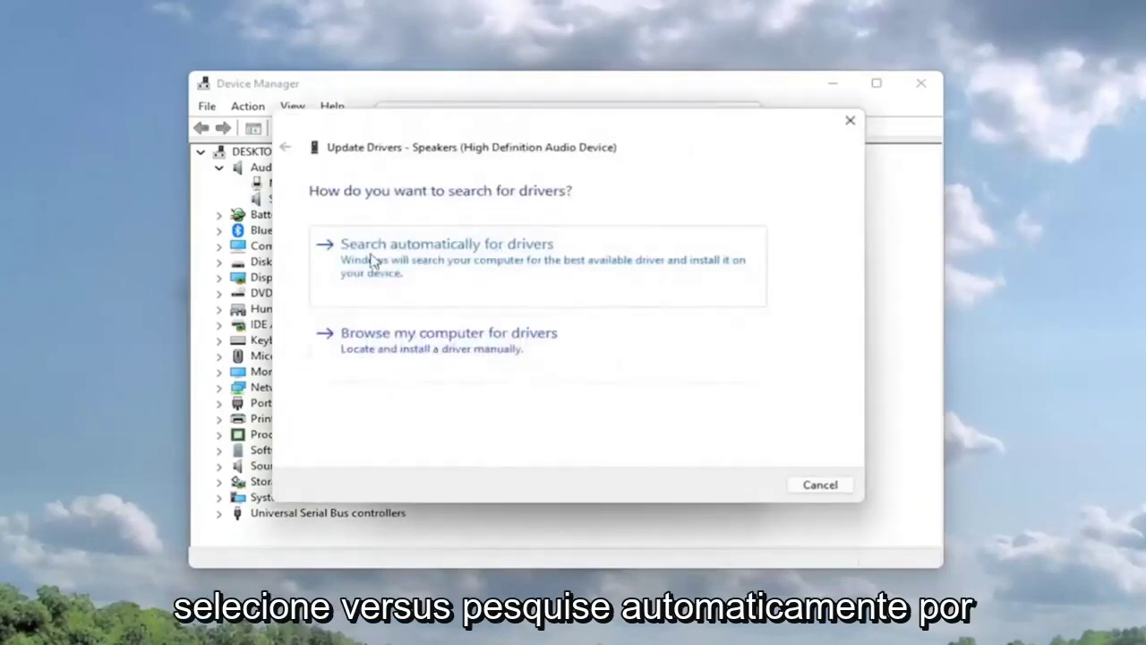
{"action": "left_click", "coordinate": [518, 271]}
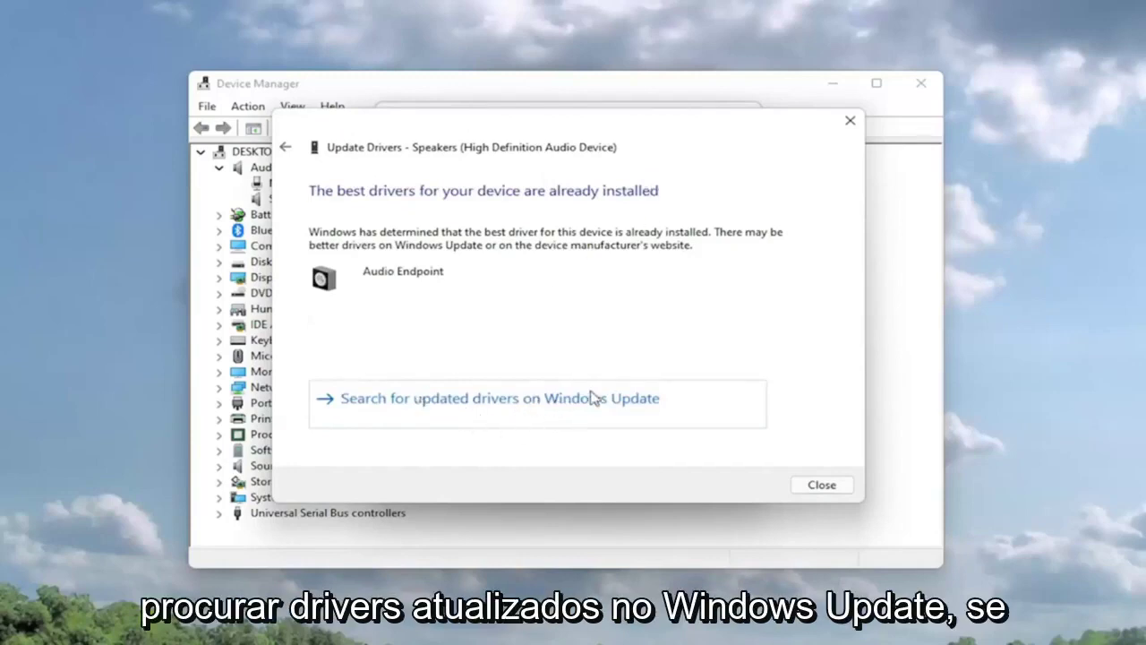
- Install the Audio Endpoint driver for the Speakers from the drivers on this computer
{"action": "left_click", "coordinate": [285, 148]}
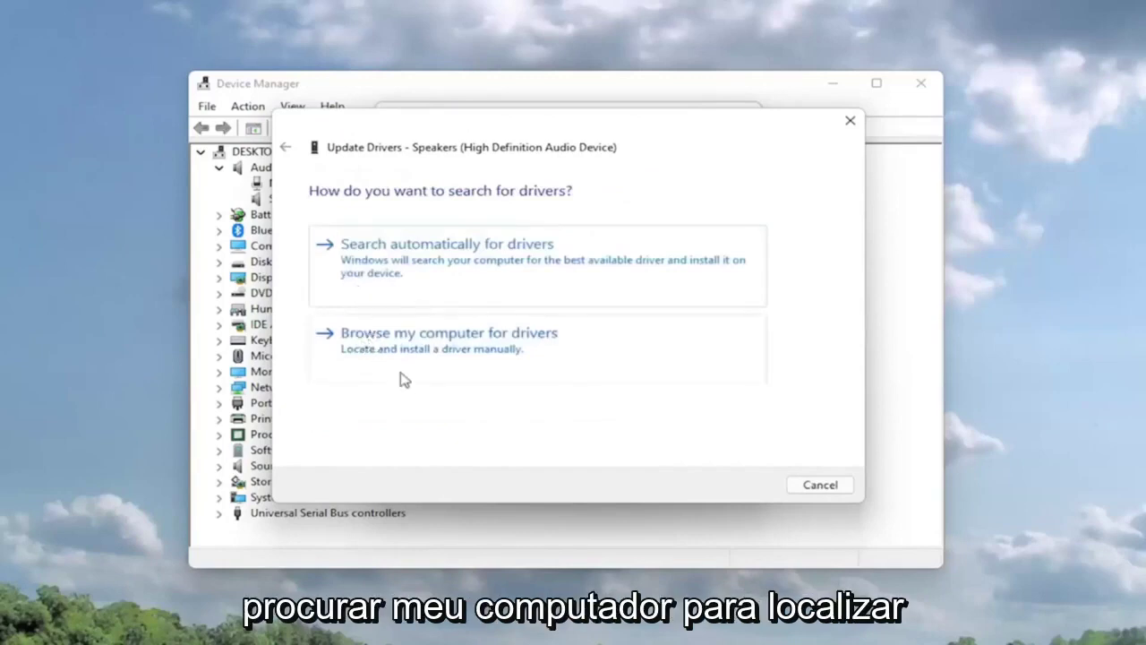
{"action": "left_click", "coordinate": [550, 355]}
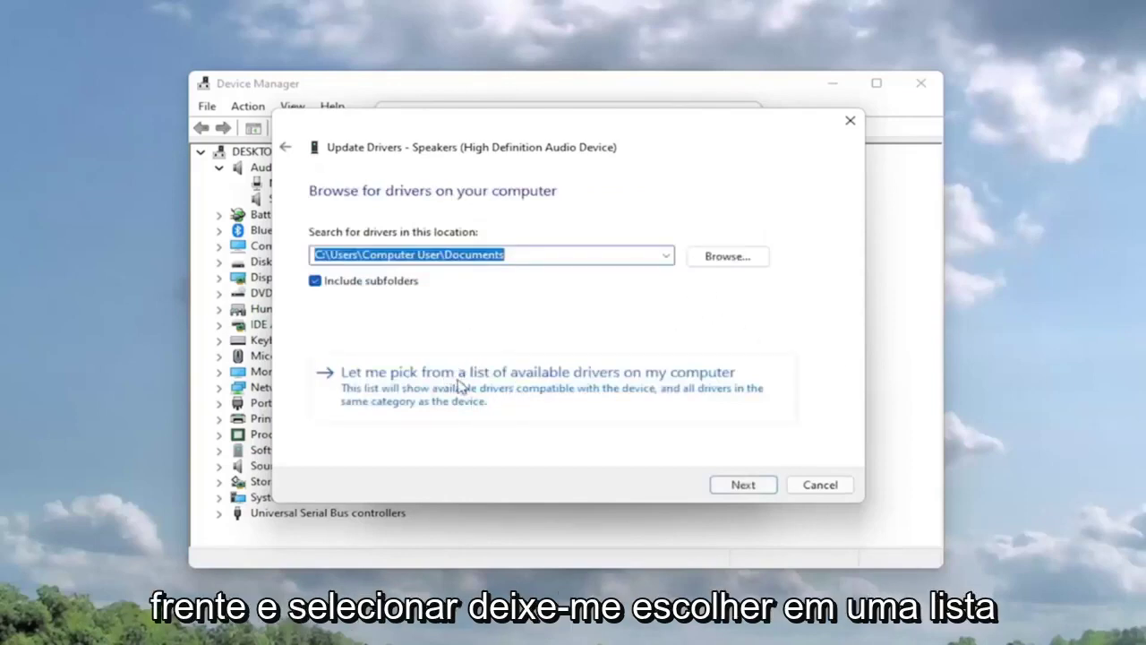
{"action": "left_click", "coordinate": [553, 367]}
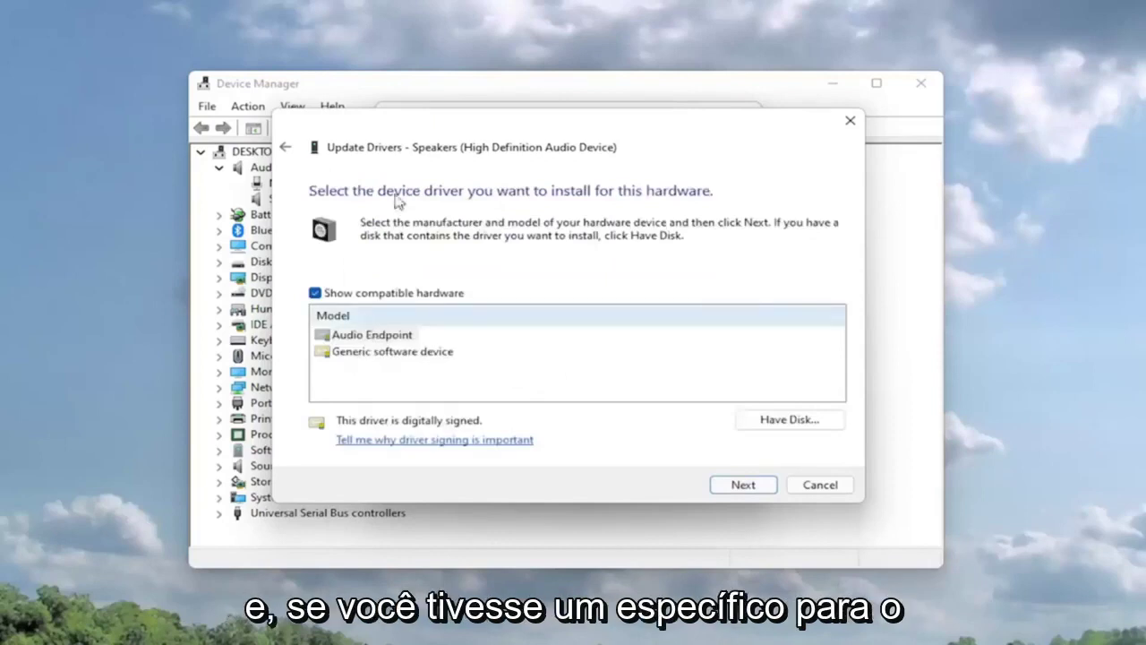
{"action": "left_click", "coordinate": [371, 337]}
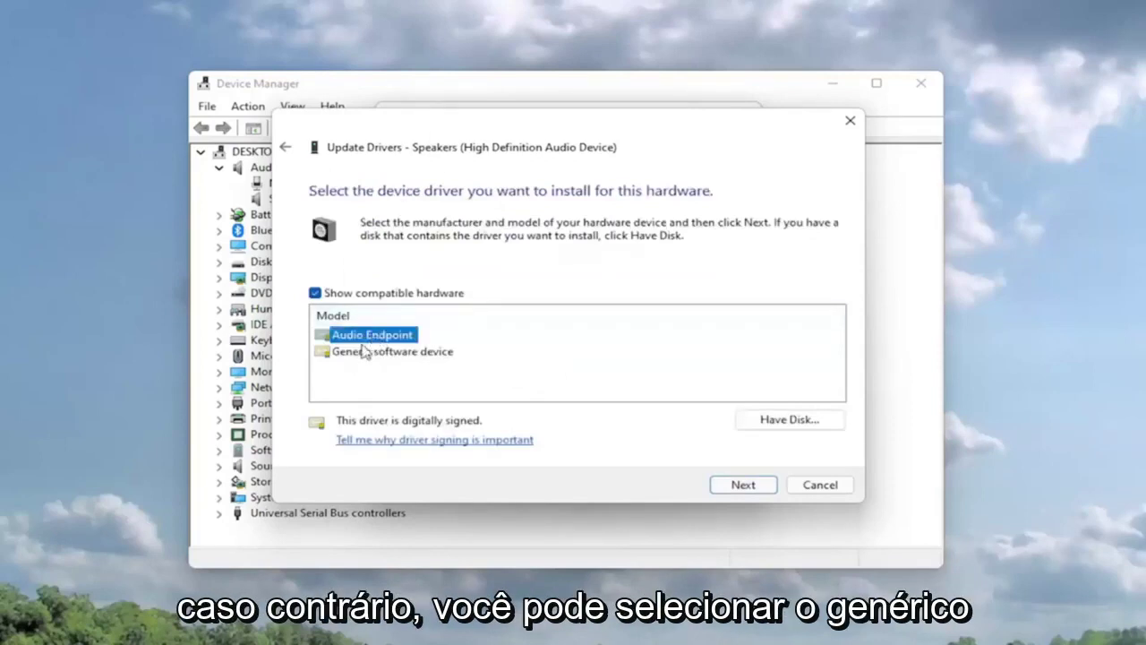
{"action": "left_click", "coordinate": [364, 351]}
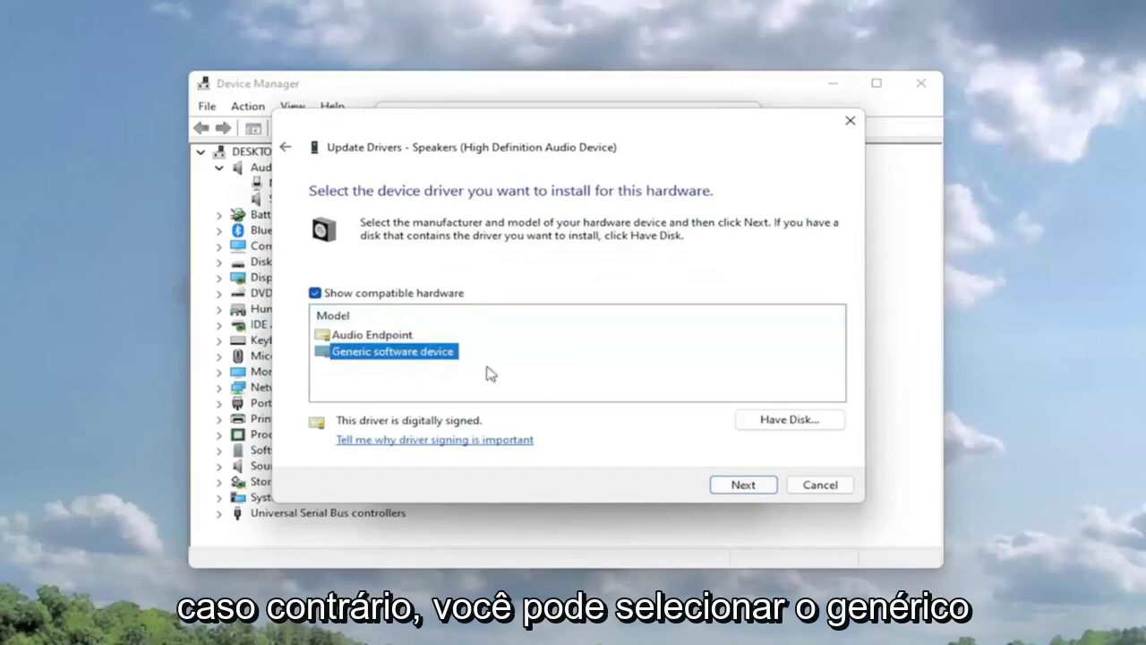
{"action": "key", "text": "Up"}
{"action": "left_click", "coordinate": [741, 484]}
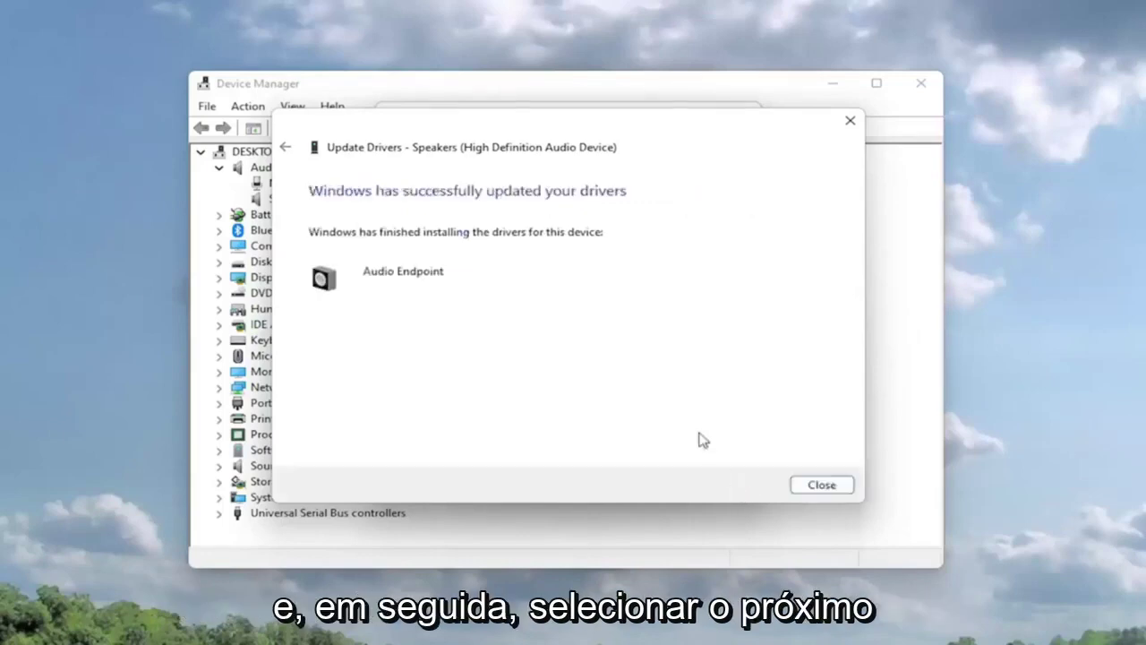
{"action": "left_click", "coordinate": [824, 488]}
- Close the Speakers Properties window
{"action": "left_click", "coordinate": [746, 115]}
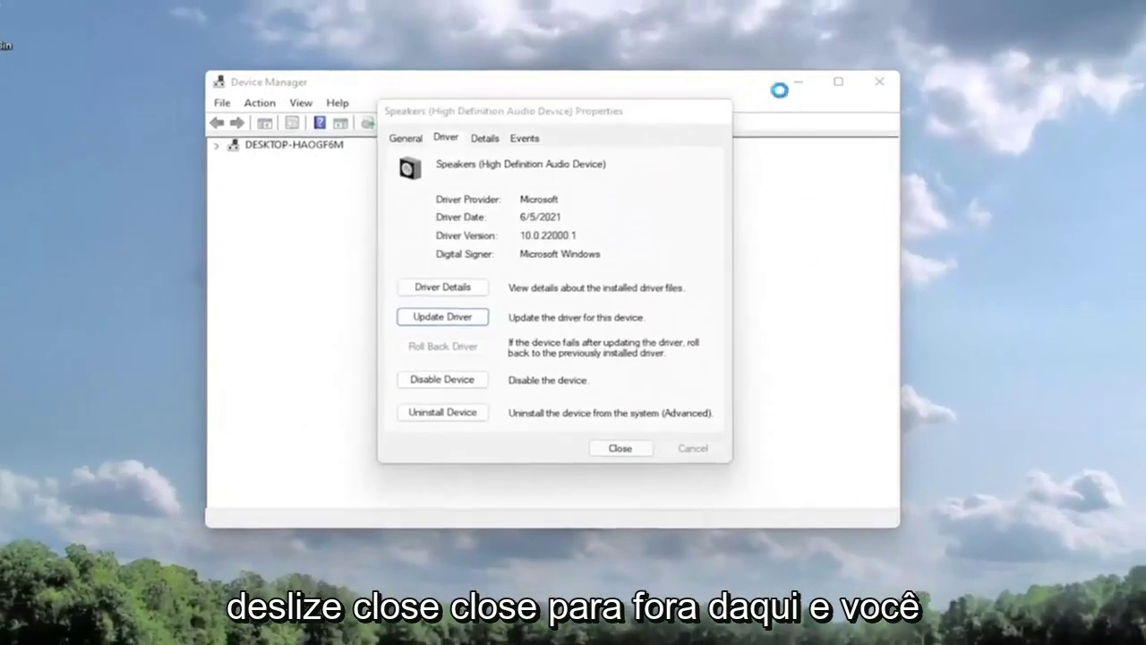